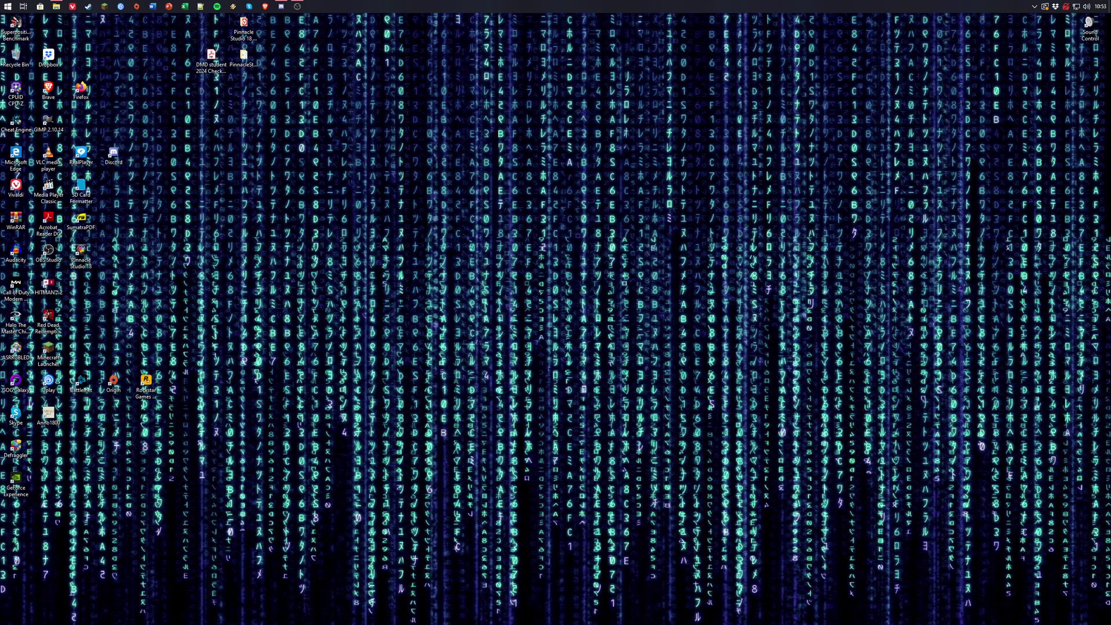
# Launch Event Viewer from a Start search for 'ev' and maximize its window.
pyautogui.click(7, 6)
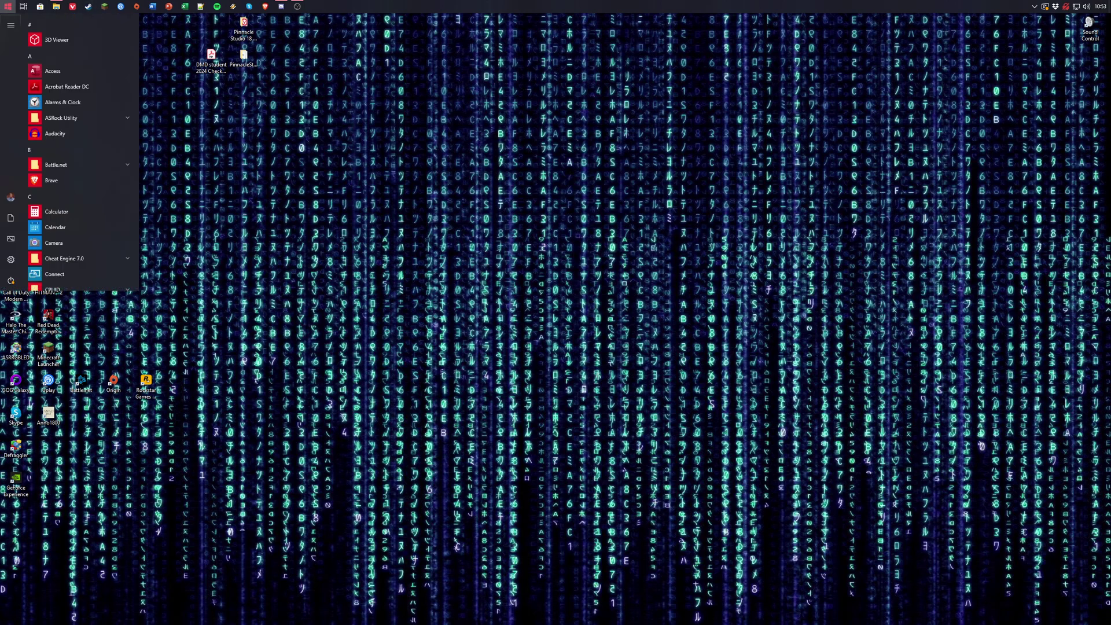
pyautogui.write('ev')
pyautogui.press('Return')
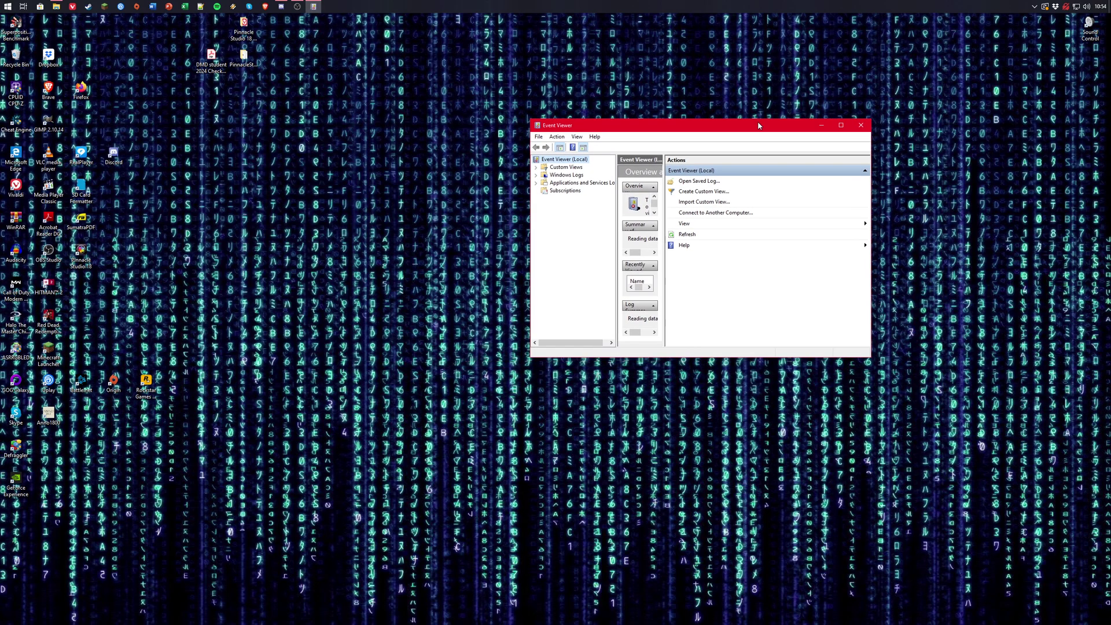
pyautogui.click(718, 135)
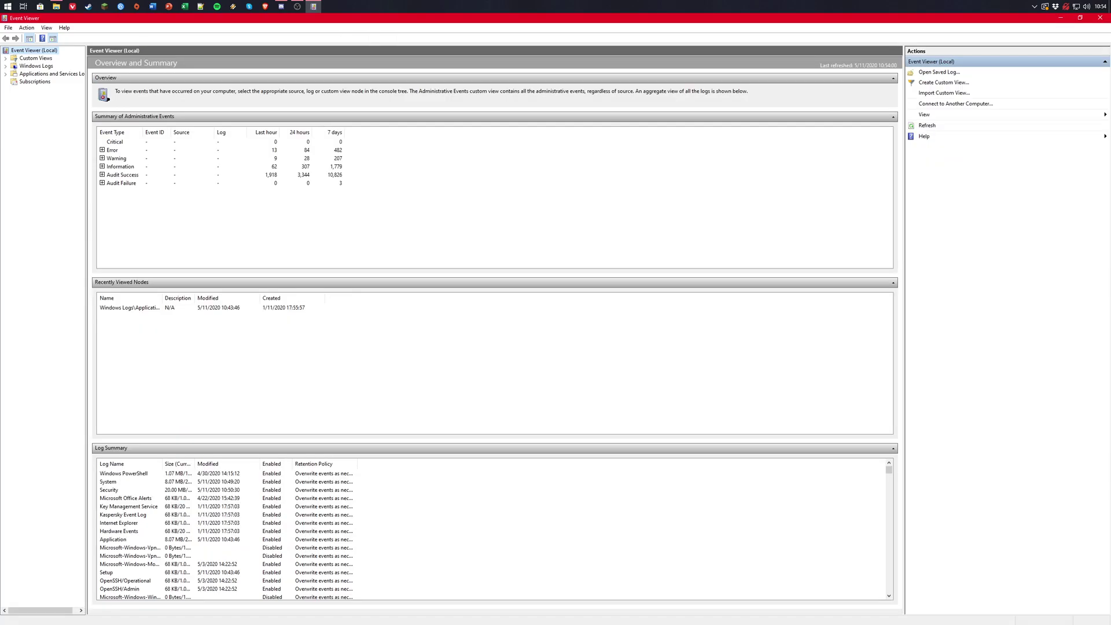
# Expand Windows Logs and show the Application log.
pyautogui.press('Down')
pyautogui.press('Down')
pyautogui.press('Right')
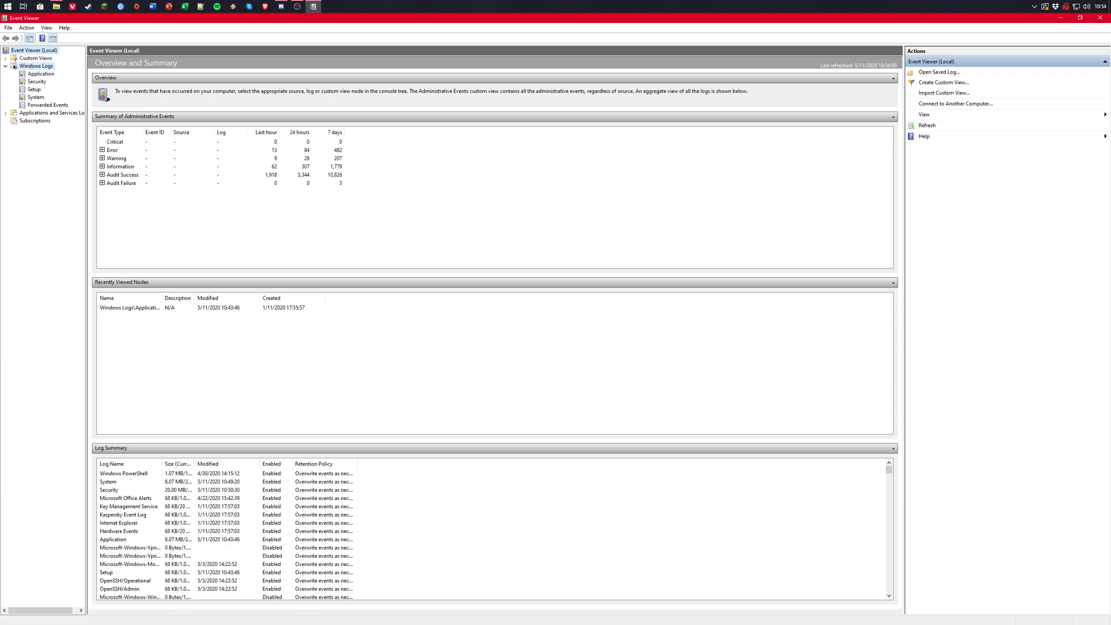
pyautogui.press('Down')
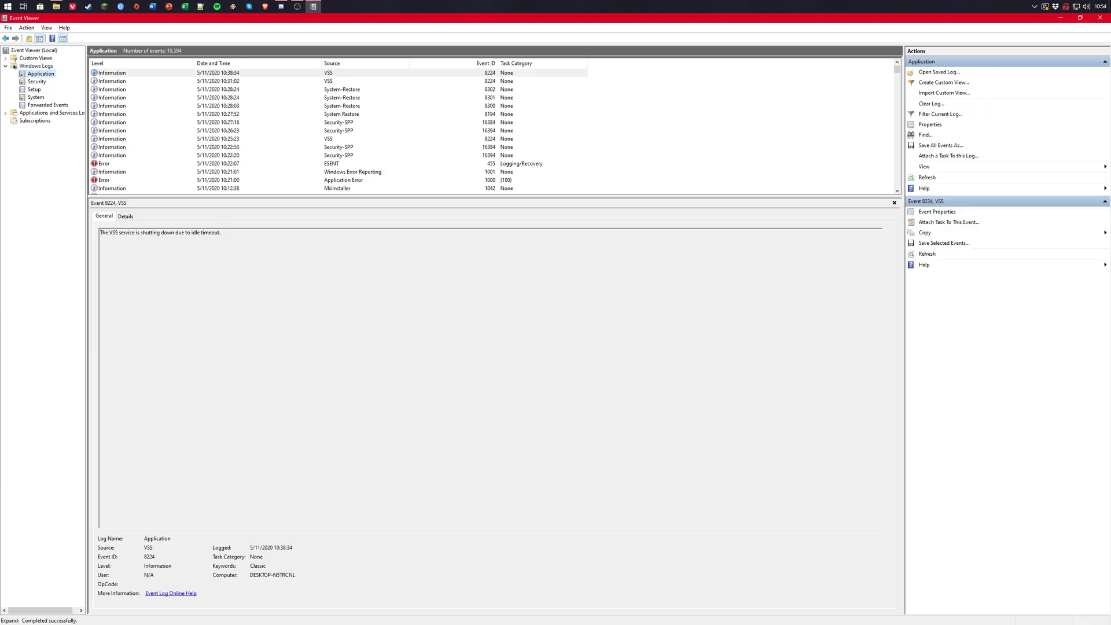
# Select the Application Error event and highlight faulting app MCC-Win64-Shipping.exe and exception code 0xc0000005.
pyautogui.press('Down')
pyautogui.press('Down')
pyautogui.press('Down')
pyautogui.press('Down')
pyautogui.press('Down')
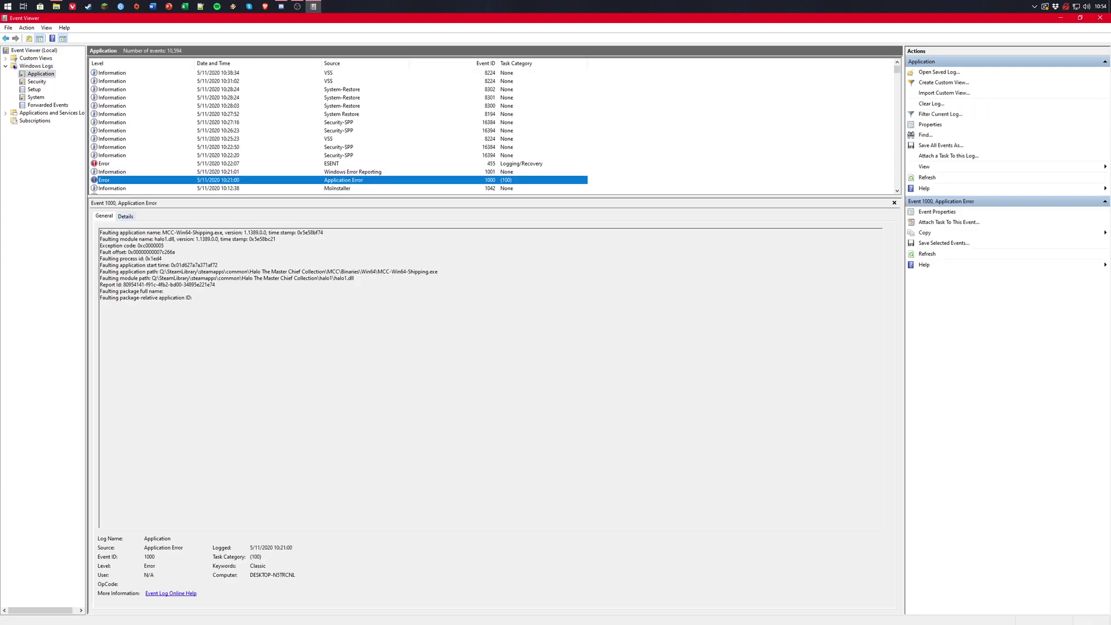
pyautogui.moveTo(162, 232); pyautogui.dragTo(222, 232)
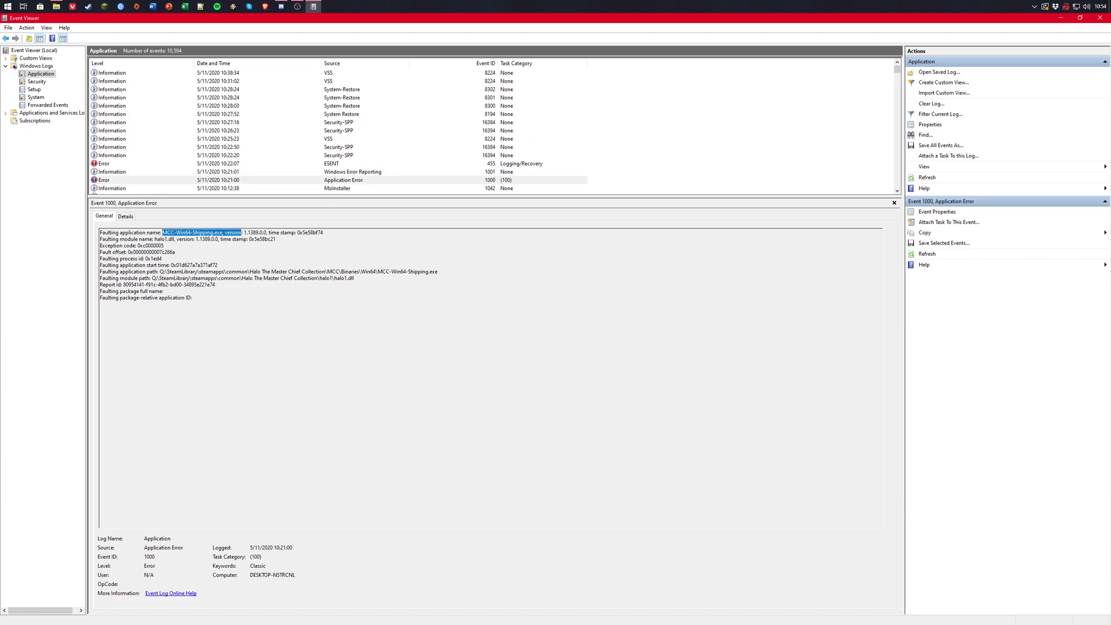
pyautogui.moveTo(222, 232); pyautogui.dragTo(225, 232)
pyautogui.moveTo(137, 245); pyautogui.dragTo(164, 245)
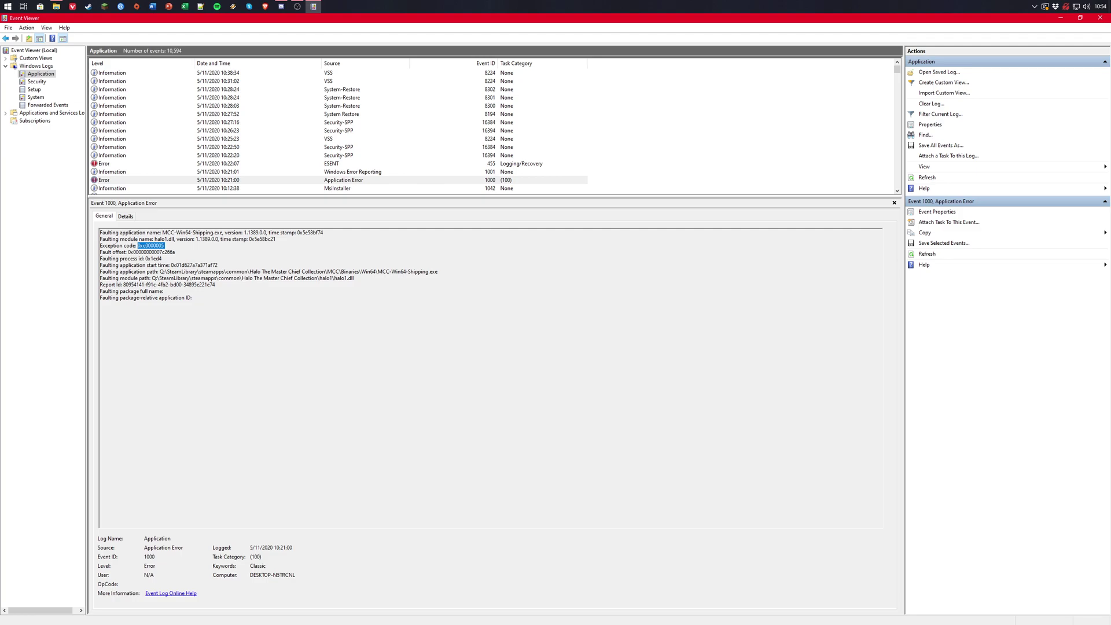
# Highlight the full MCC-Win64-Shipping.exe install path in the event Details, then open This PC over Event Viewer.
pyautogui.hotkey('ctrl', 'Tab')
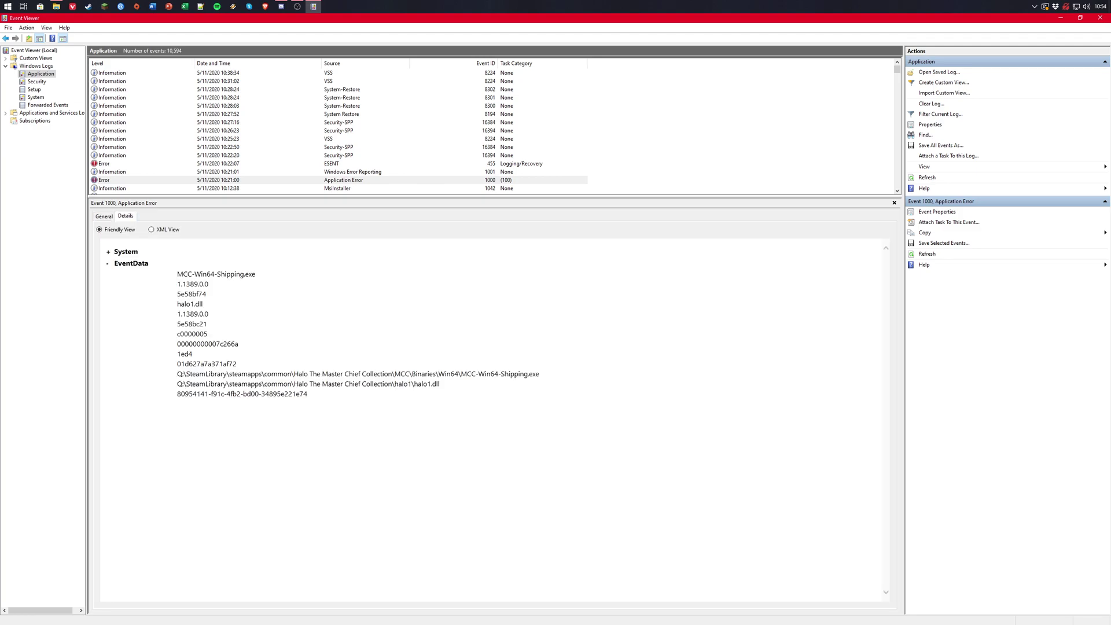
pyautogui.moveTo(177, 374); pyautogui.dragTo(459, 374)
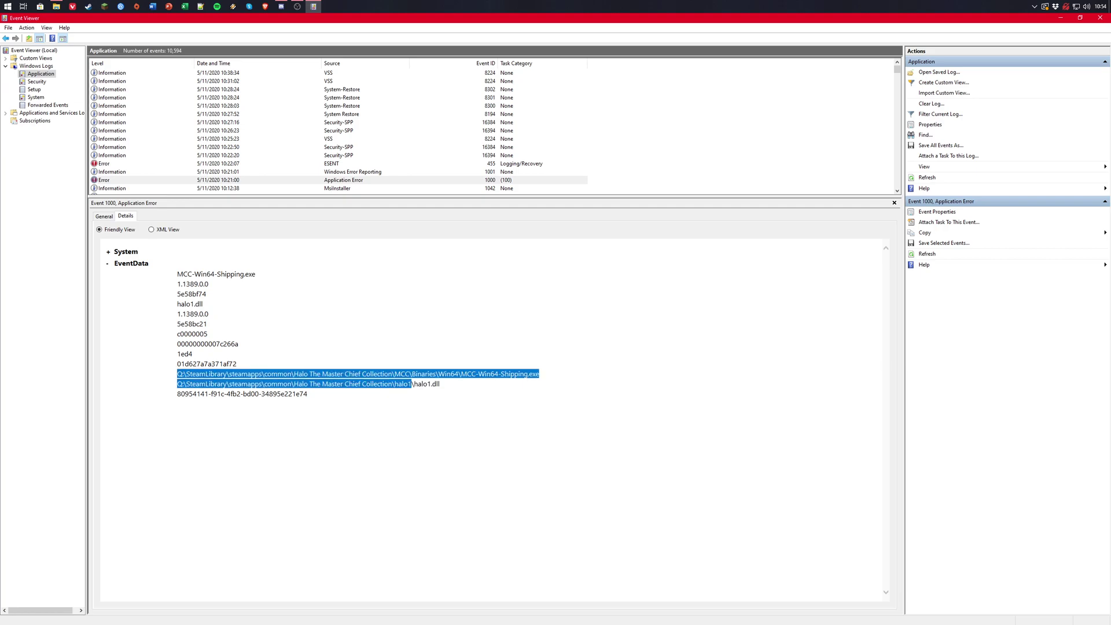
pyautogui.moveTo(458, 373); pyautogui.dragTo(539, 373)
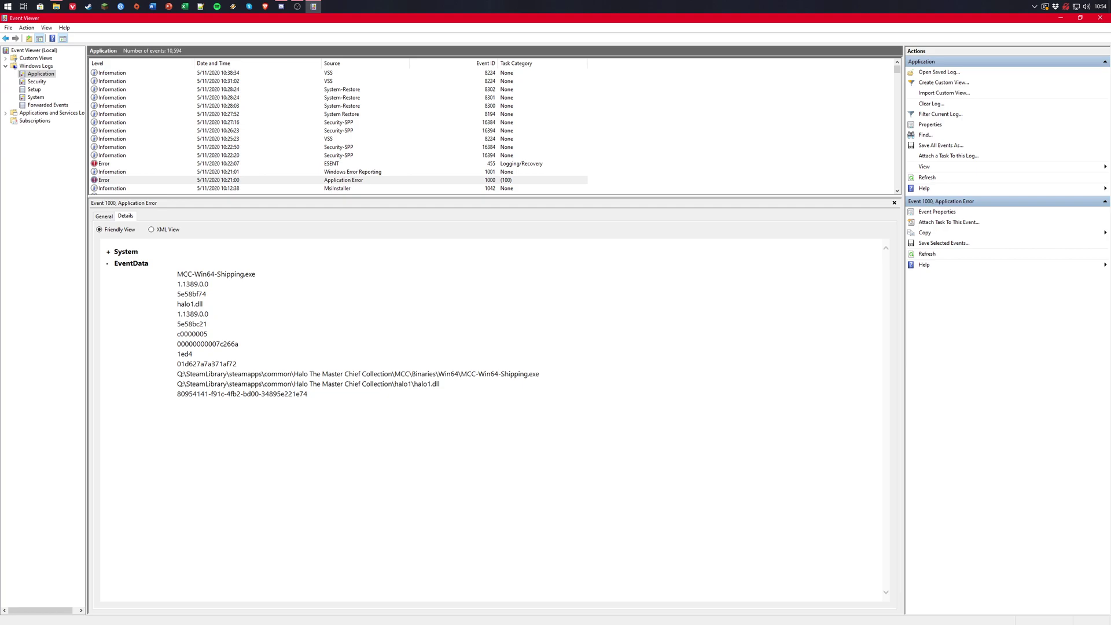
pyautogui.press('super+e')
pyautogui.moveTo(456, 173); pyautogui.dragTo(503, 118)
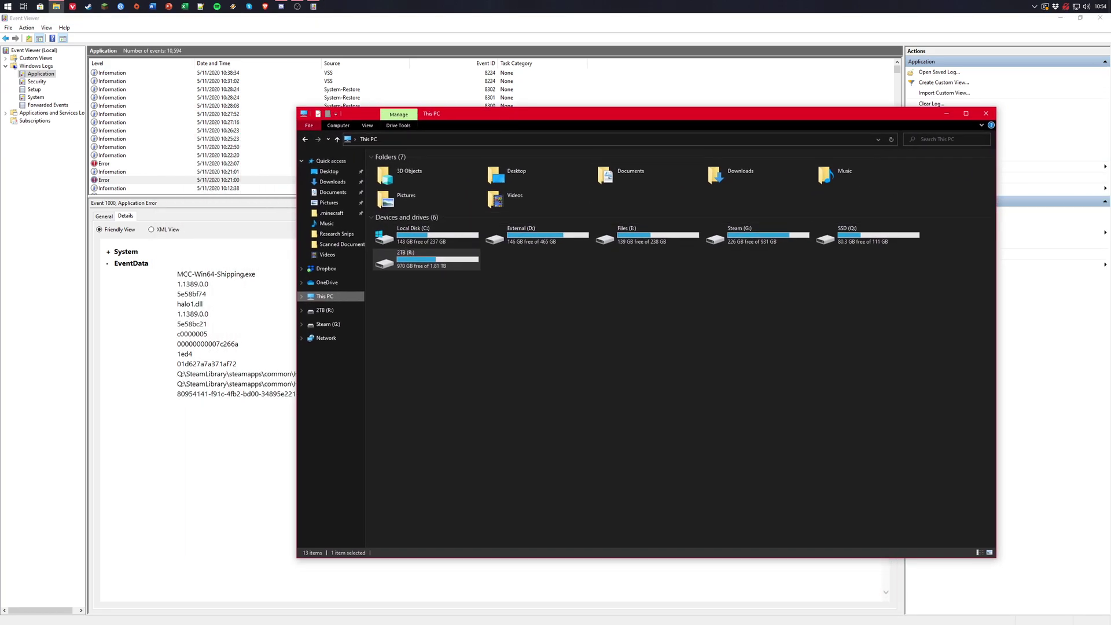
# Browse from the Q: drive through SteamLibrary, Halo The Master Chief Collection, MCC and Binaries to Win64.
pyautogui.doubleClick(847, 235)
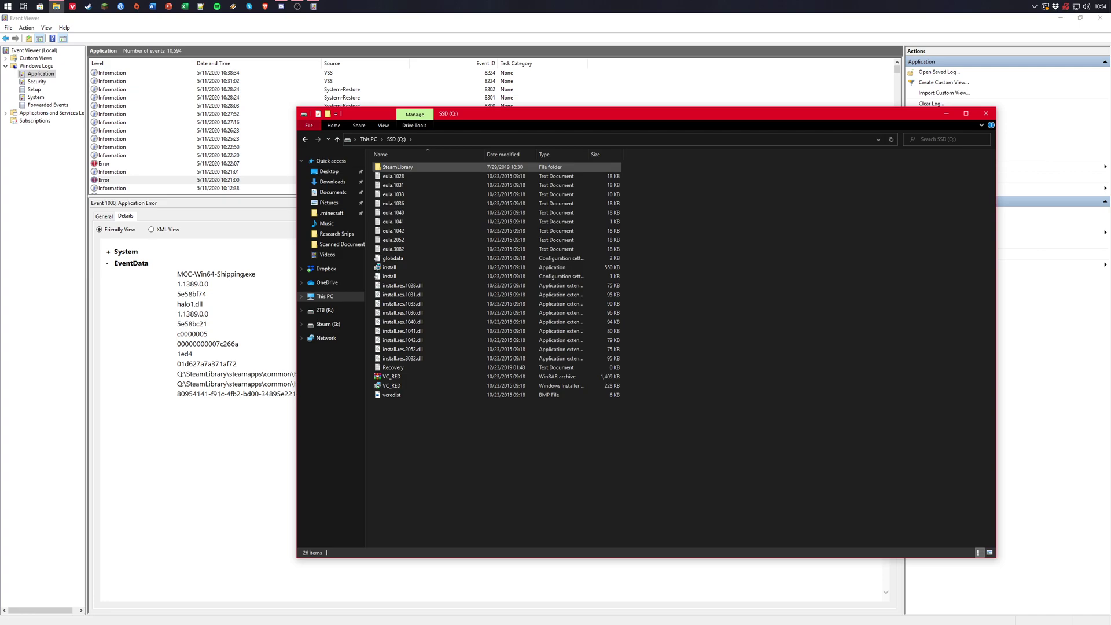
pyautogui.doubleClick(399, 166)
pyautogui.doubleClick(399, 167)
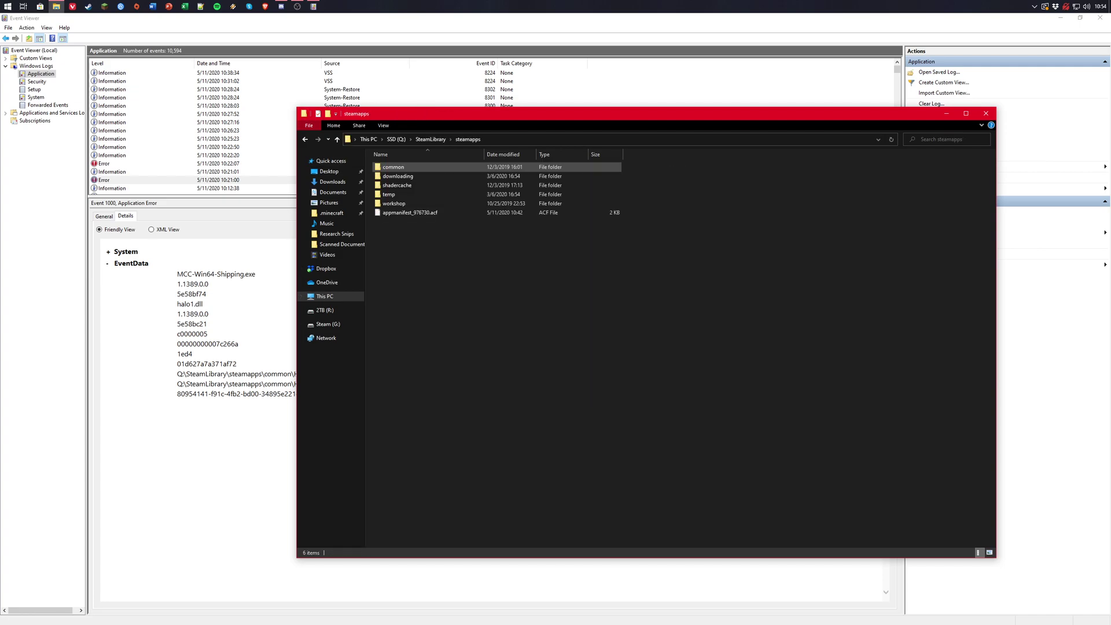
pyautogui.doubleClick(405, 167)
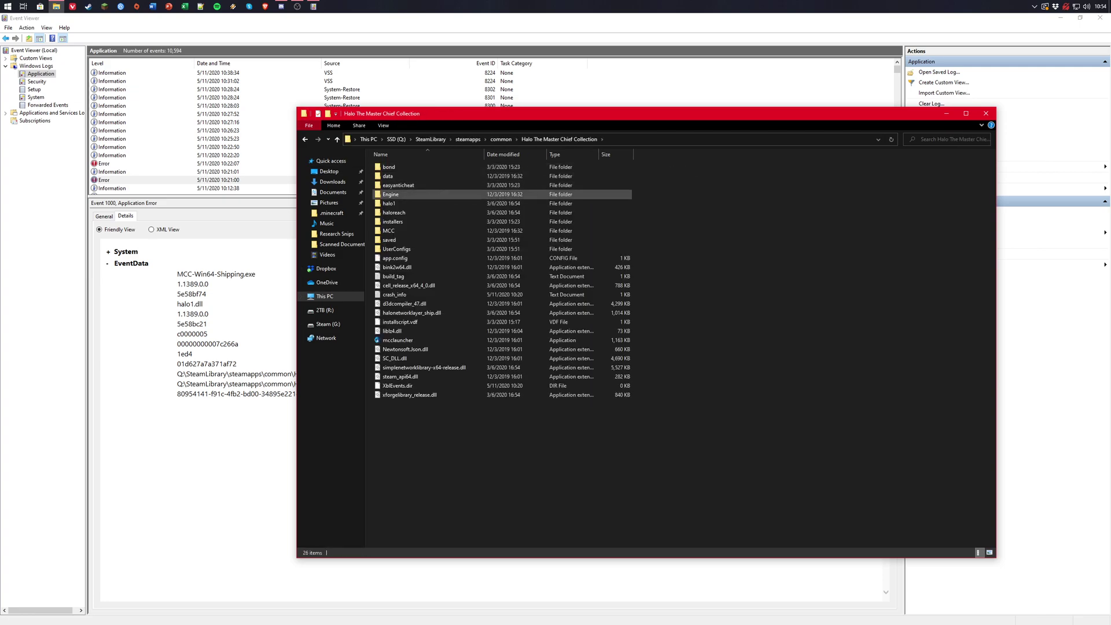
pyautogui.doubleClick(389, 230)
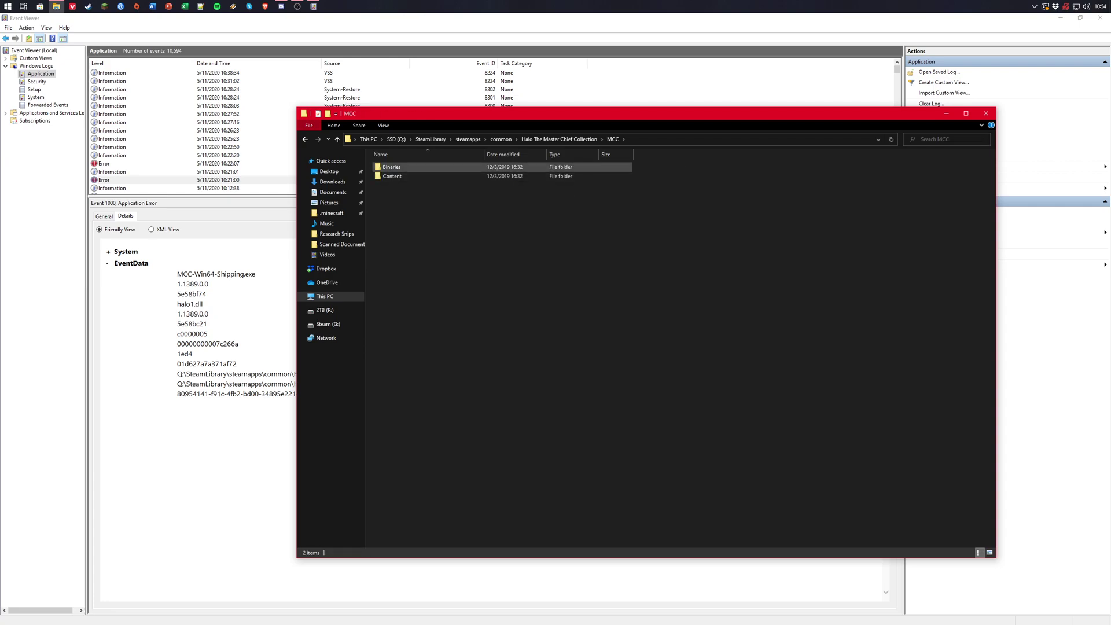
pyautogui.doubleClick(390, 166)
pyautogui.doubleClick(390, 167)
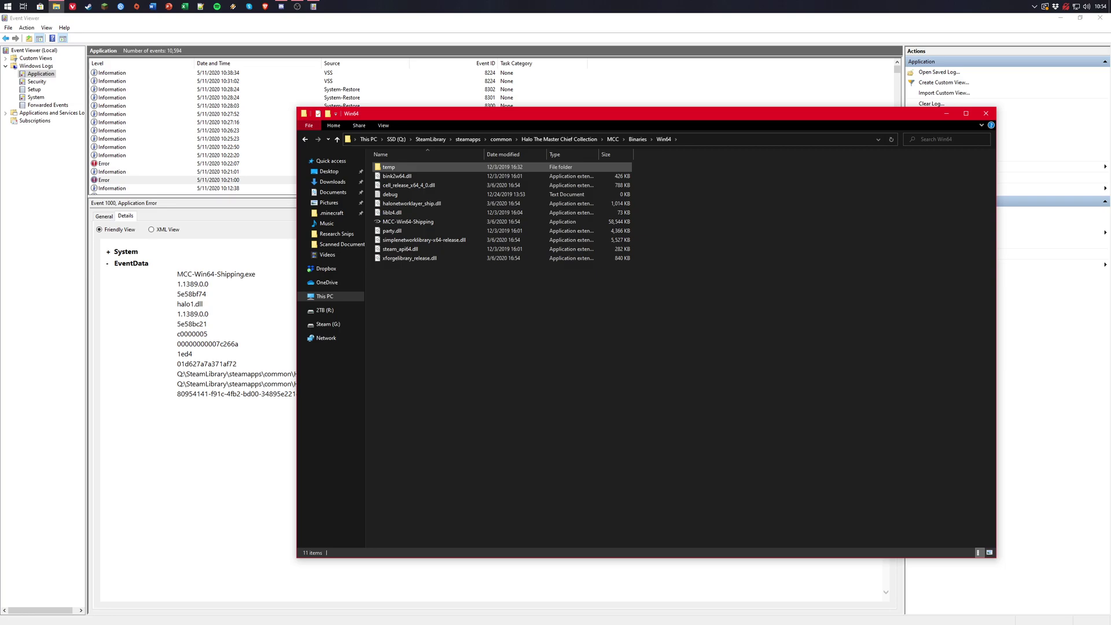
# Set MCC-Win64-Shipping's compatibility option 'Run this program as an administrator' in Properties and confirm.
pyautogui.click(408, 222)
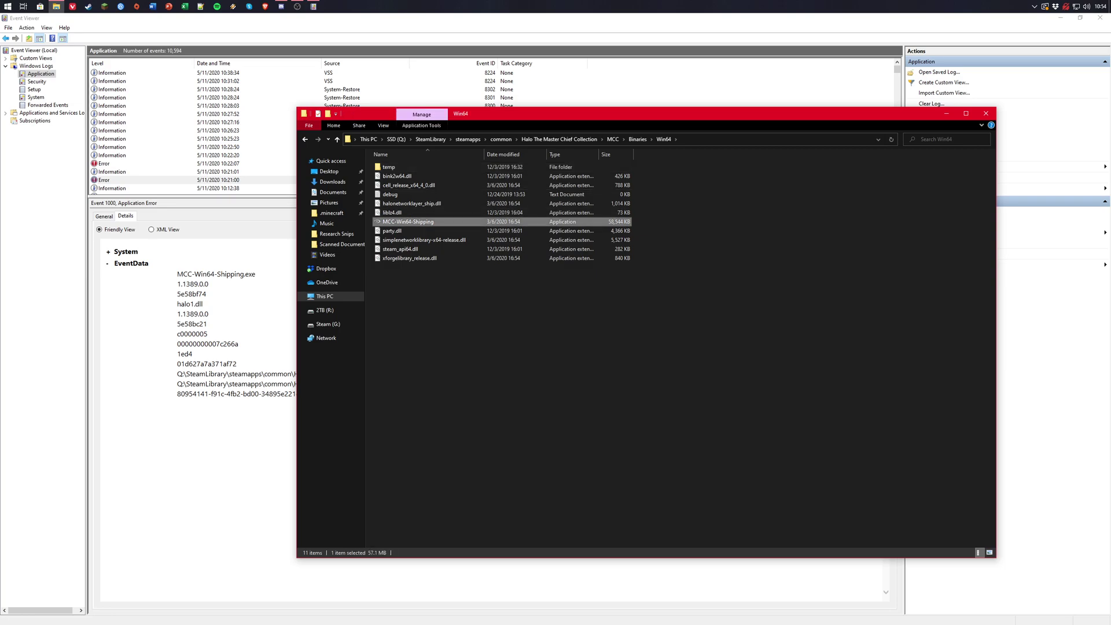
pyautogui.rightClick(439, 222)
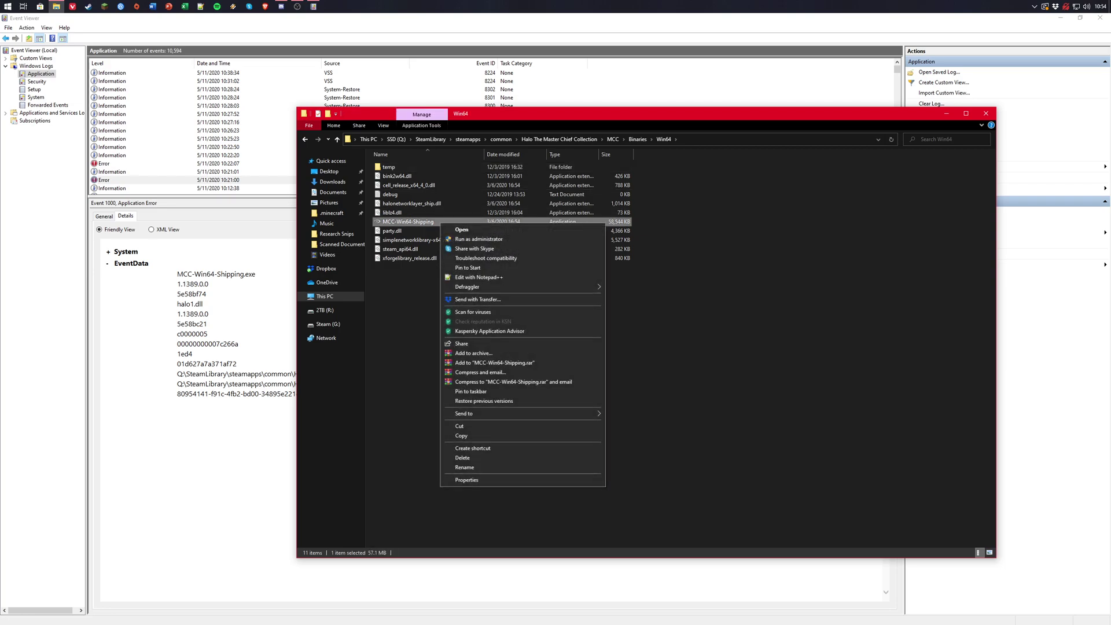
pyautogui.moveTo(637, 114); pyautogui.dragTo(621, 87)
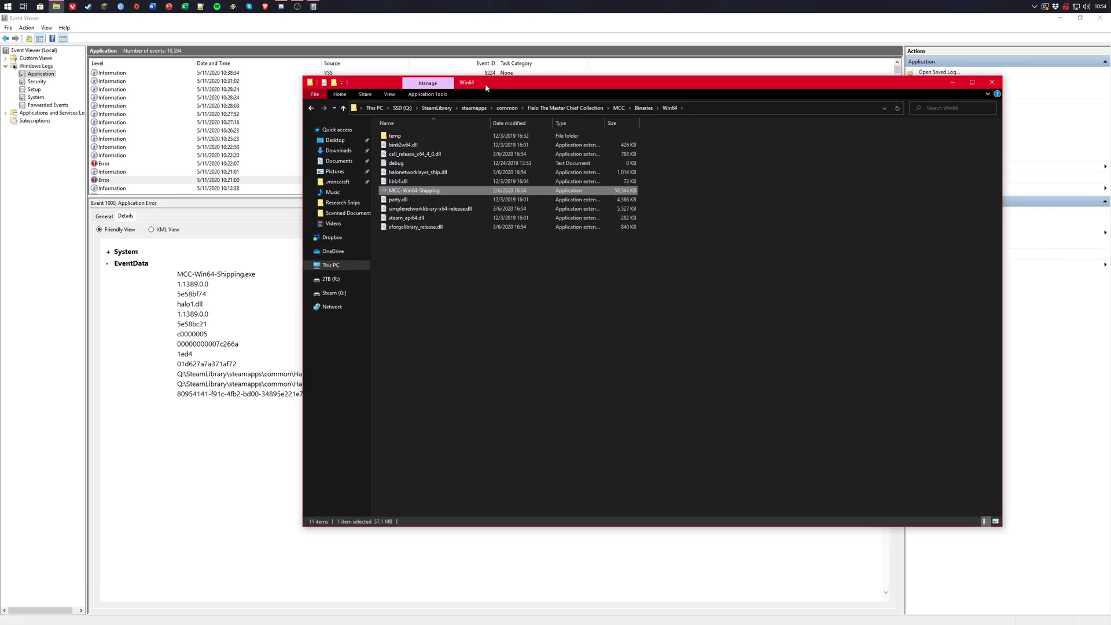
pyautogui.rightClick(439, 195)
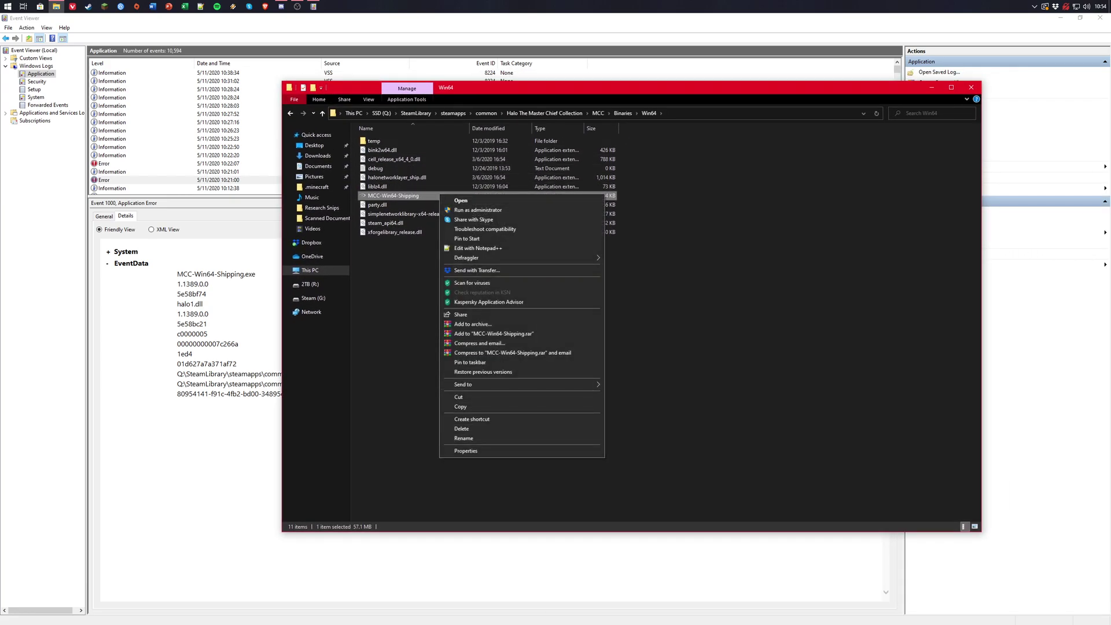
pyautogui.click(466, 450)
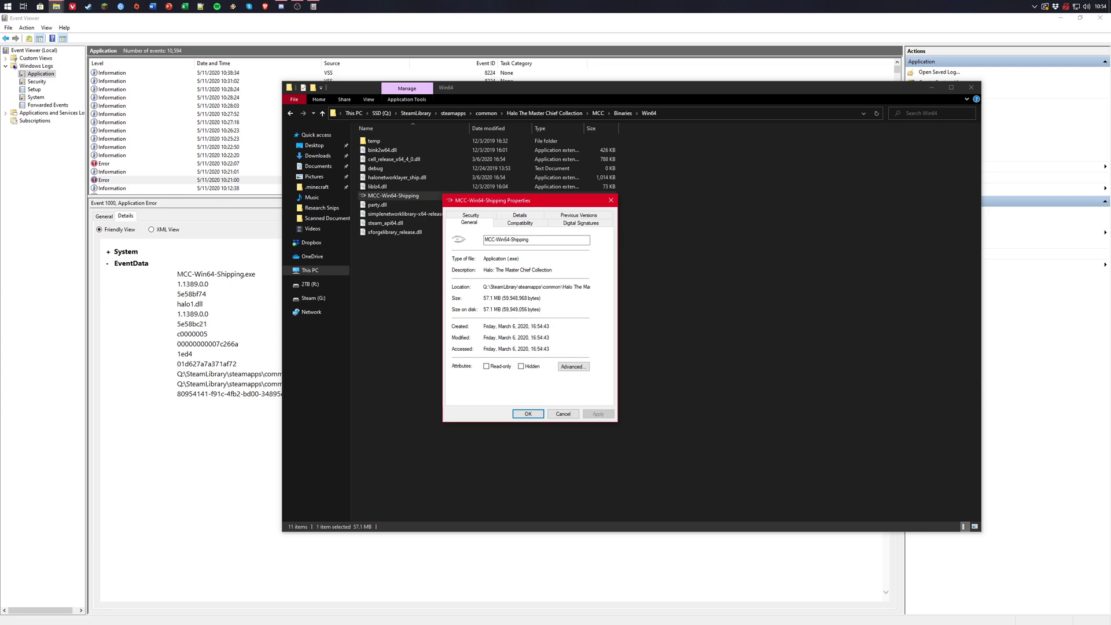
pyautogui.click(520, 223)
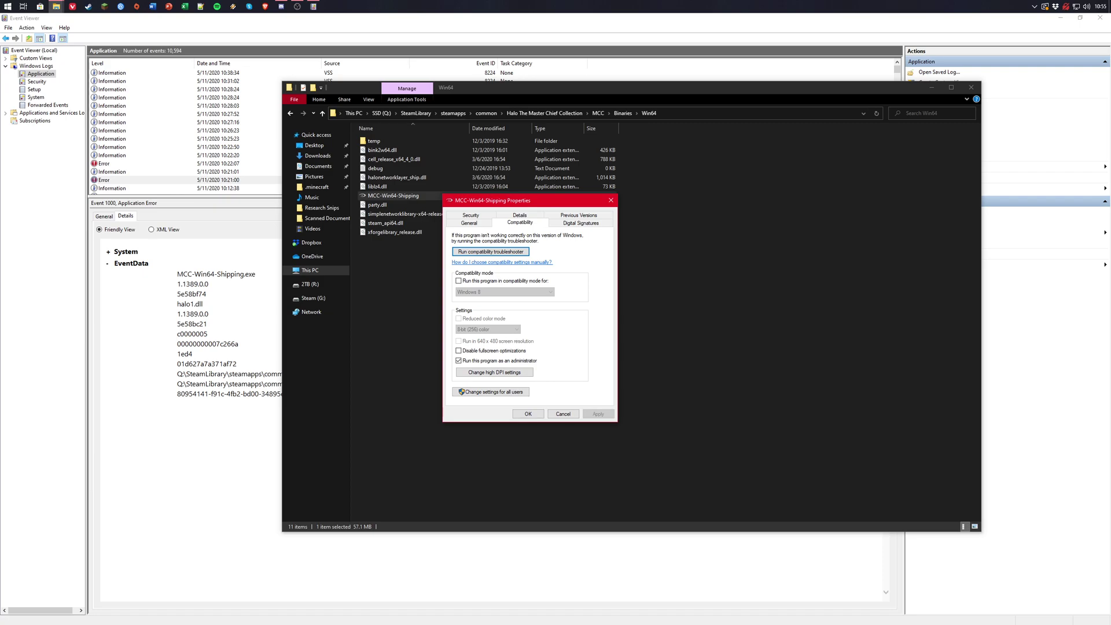
pyautogui.click(528, 413)
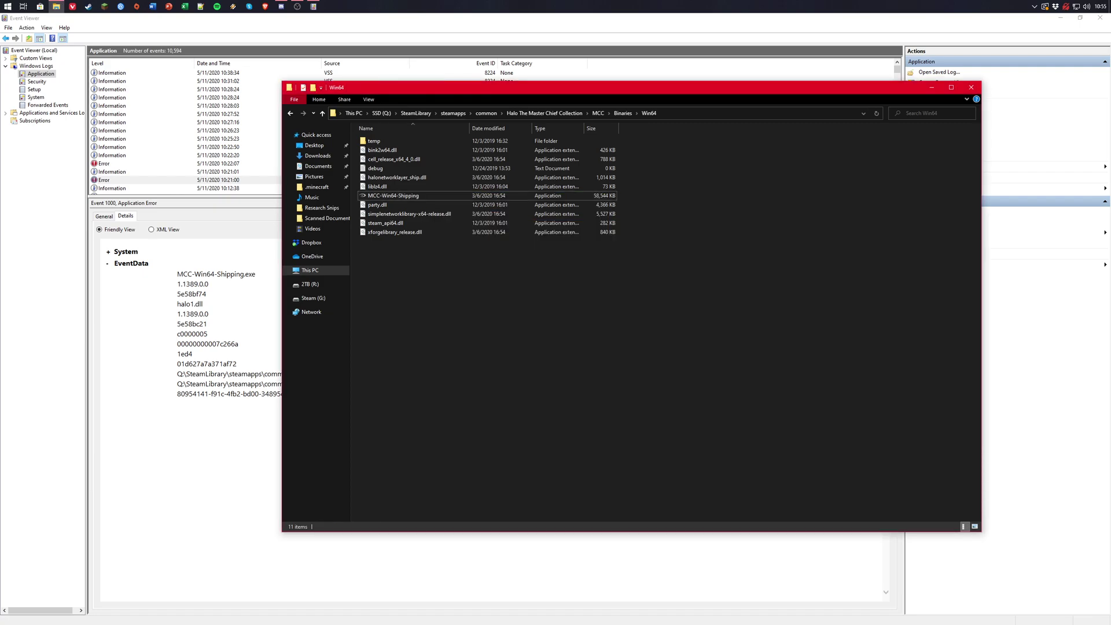
# Return to the crash event's General description in Event Viewer, then open This PC in File Explorer.
pyautogui.hotkey('alt', 'F4')
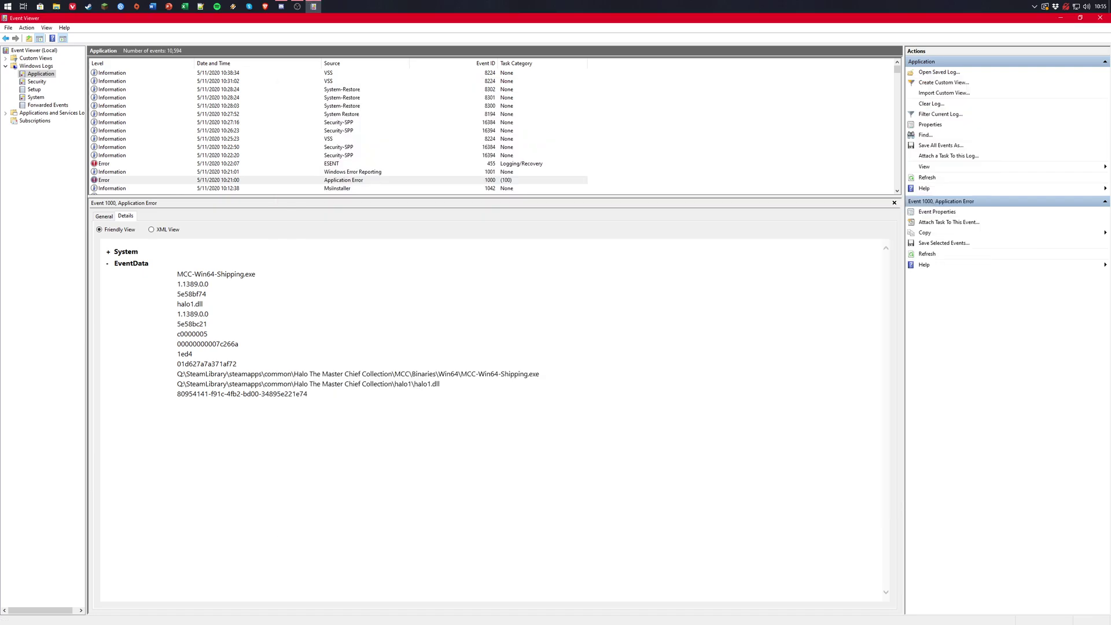
pyautogui.hotkey('ctrl', 'shift', 'Tab')
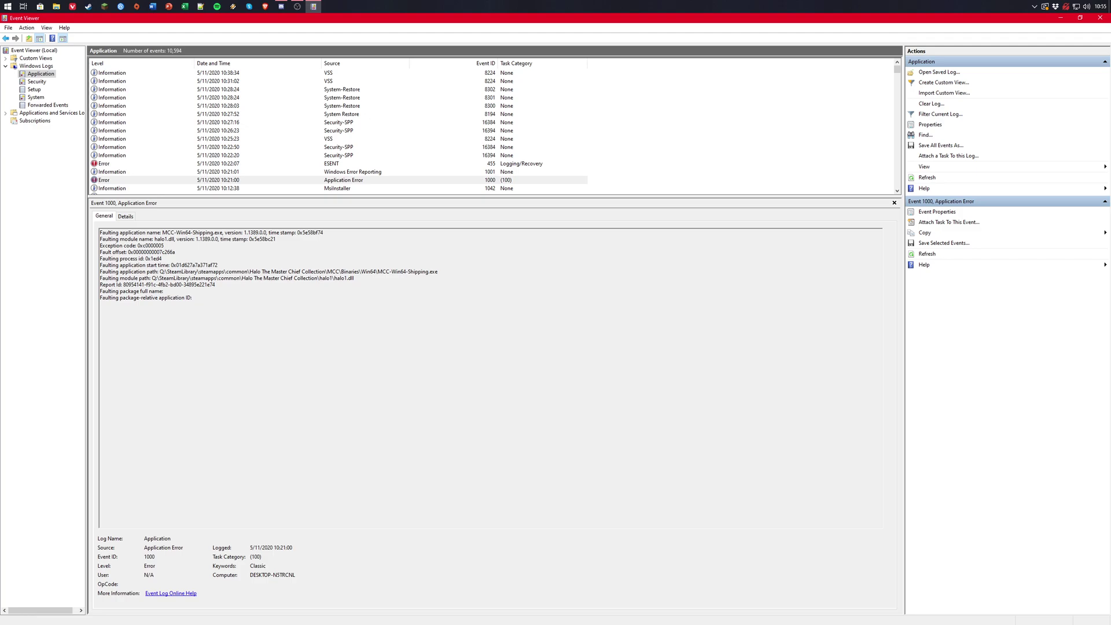
pyautogui.click(56, 6)
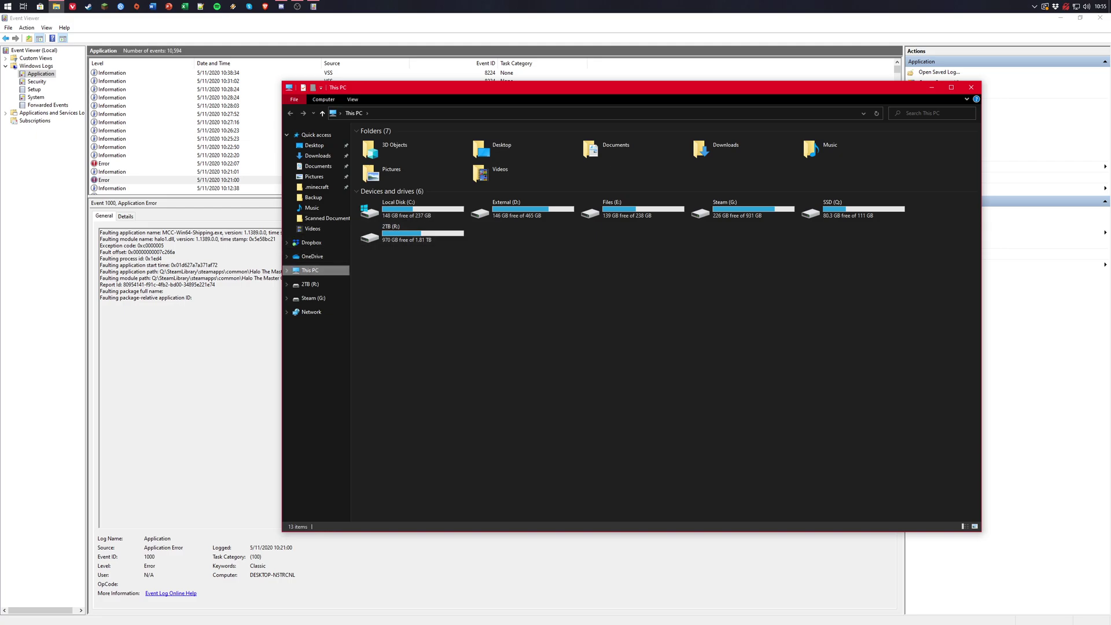
pyautogui.rightClick(327, 272)
pyautogui.click(355, 434)
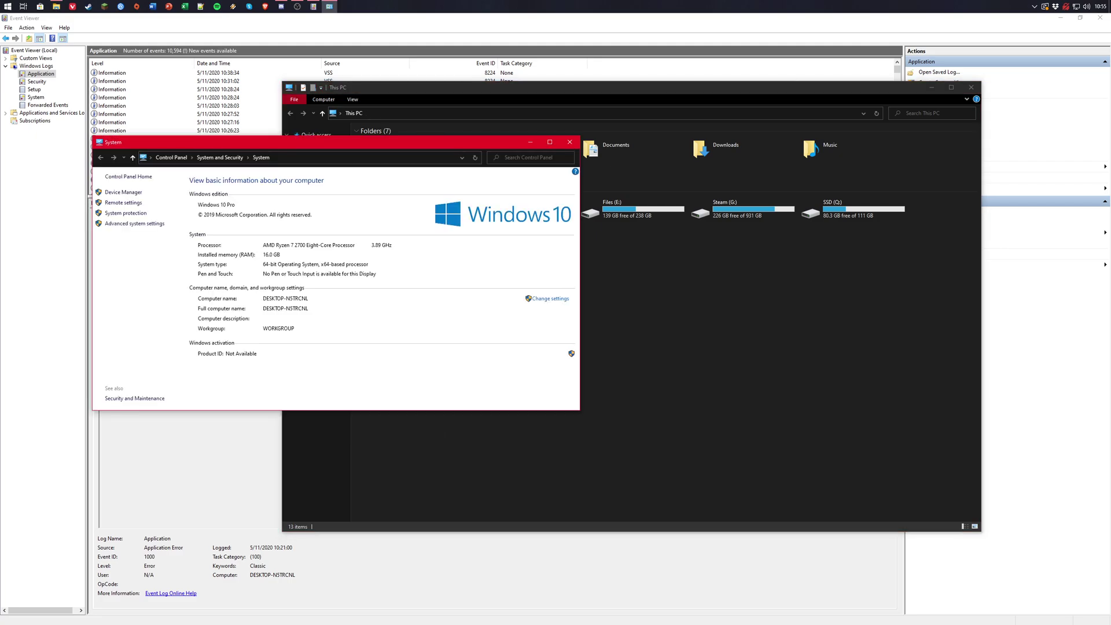
pyautogui.moveTo(289, 142); pyautogui.dragTo(492, 162)
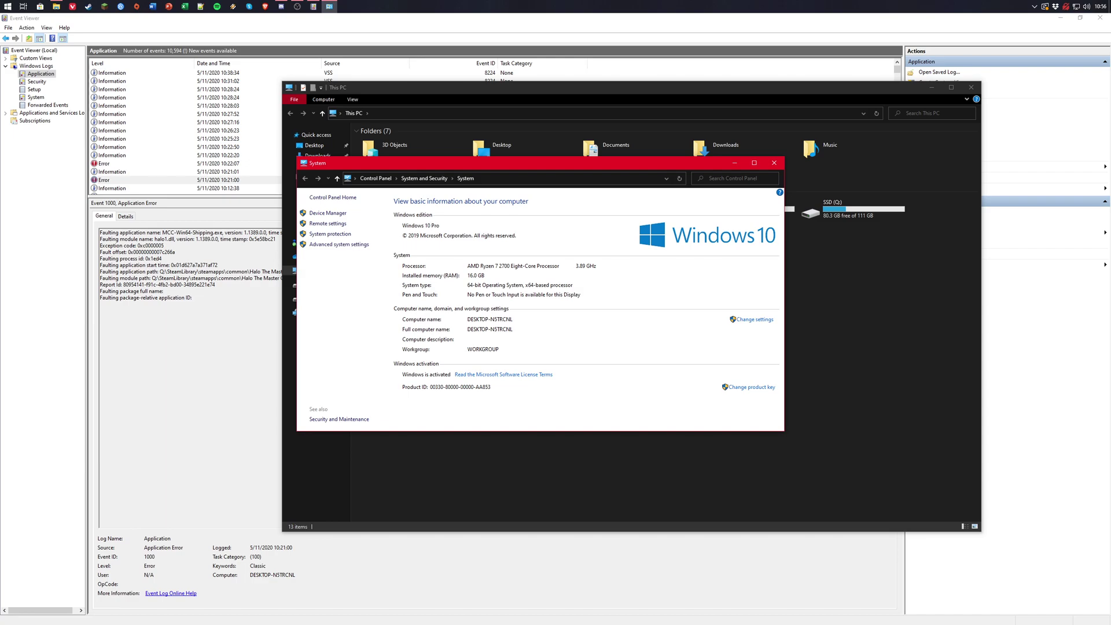
pyautogui.hotkey('alt', 'F4')
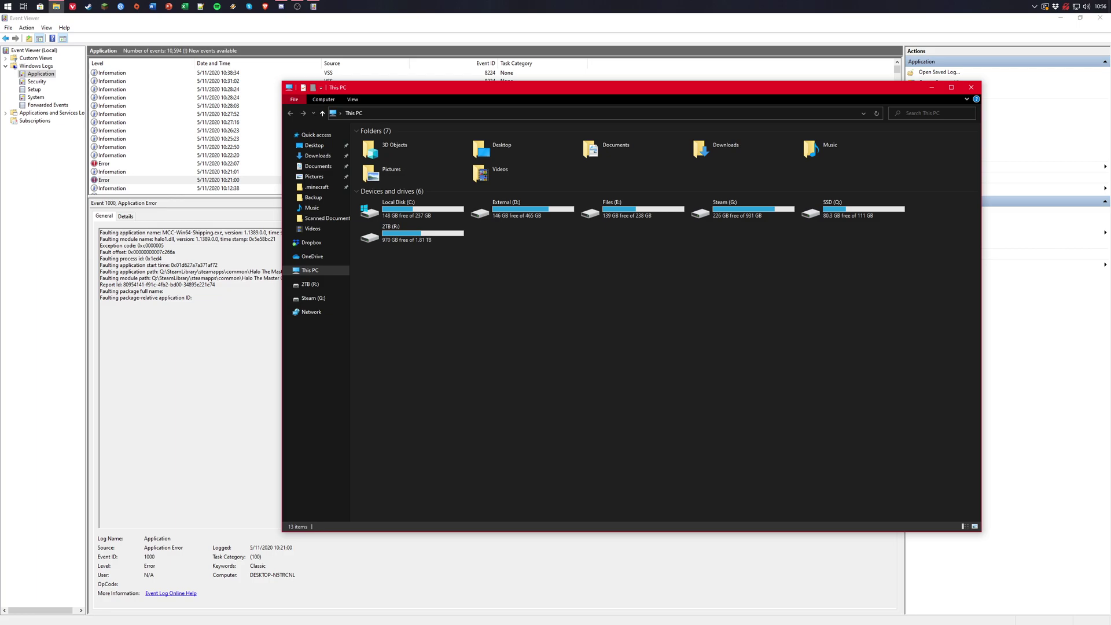
# Close the This PC window and Event Viewer, leaving only the desktop.
pyautogui.hotkey('alt', 'F4')
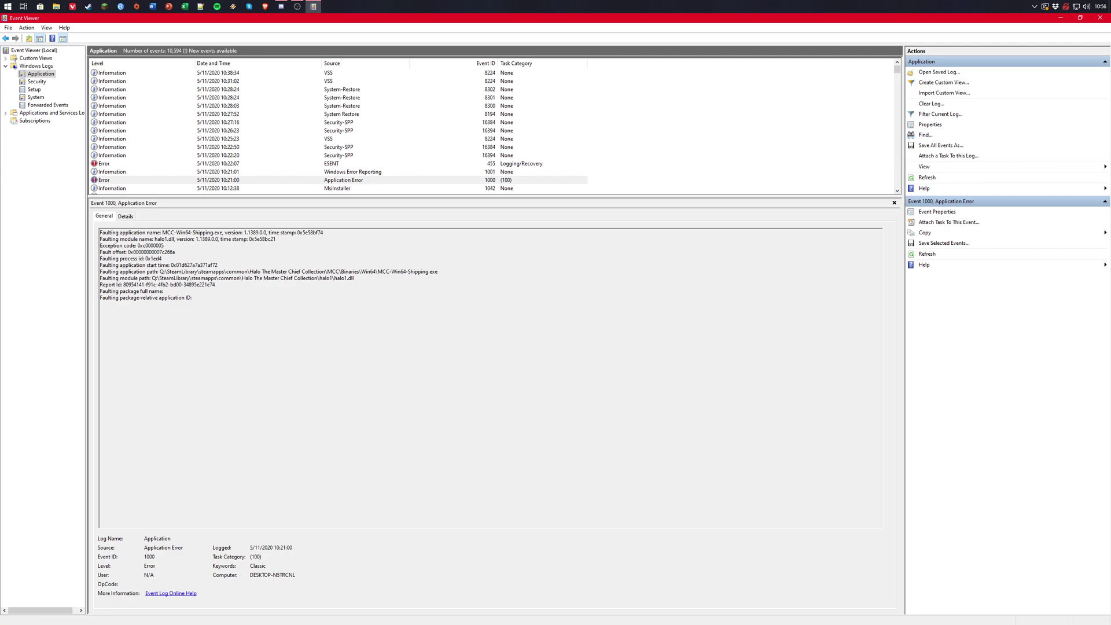
pyautogui.click(1100, 18)
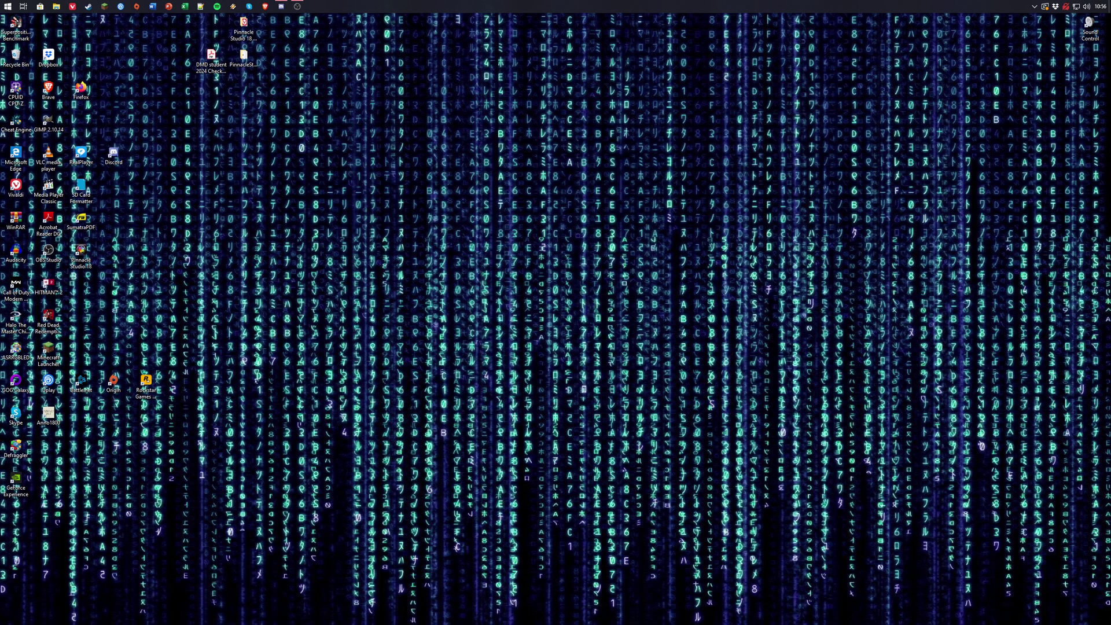